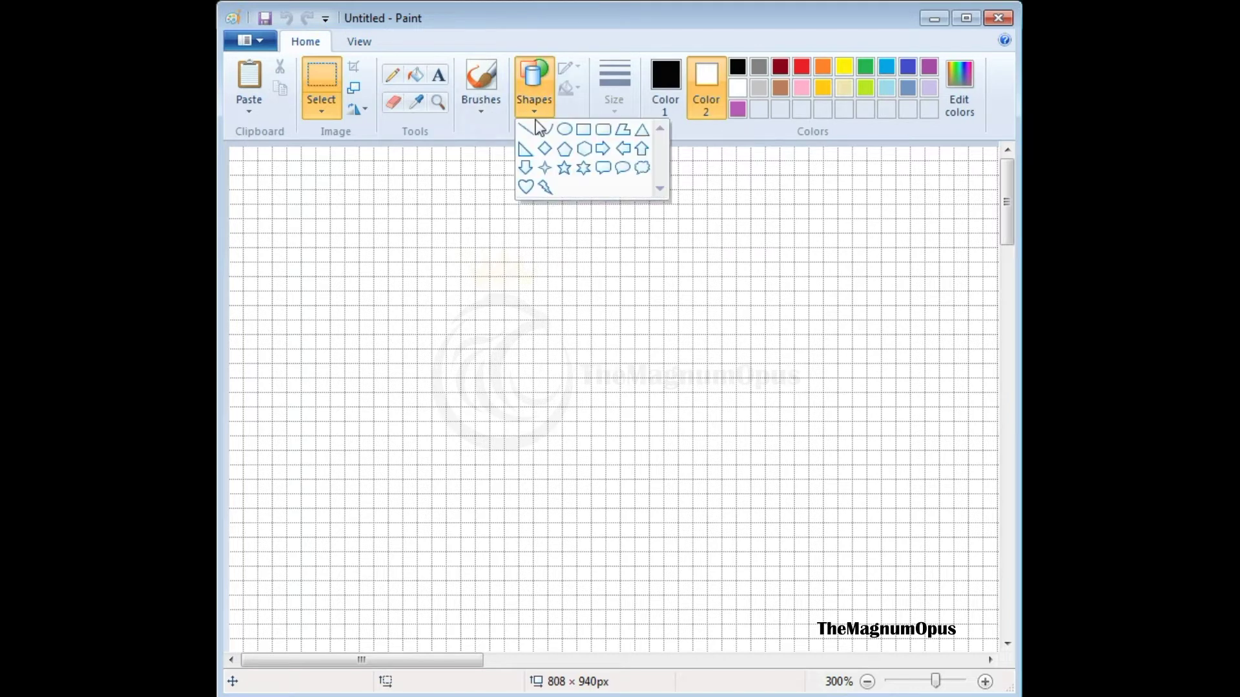
Step: Draw the stepped outline of the panda's left ear along the gridlines, about 11 grid squares wide and high
mouse_move(375, 420)
left_mouse_down()
mouse_move(406, 421)
mouse_move(401, 392)
left_mouse_up()
mouse_move(404, 392)
left_mouse_down()
mouse_move(421, 392)
mouse_move(460, 334)
mouse_move(506, 320)
left_mouse_up()
mouse_move(506, 320)
left_mouse_down()
mouse_move(505, 292)
mouse_move(489, 291)
left_mouse_up()
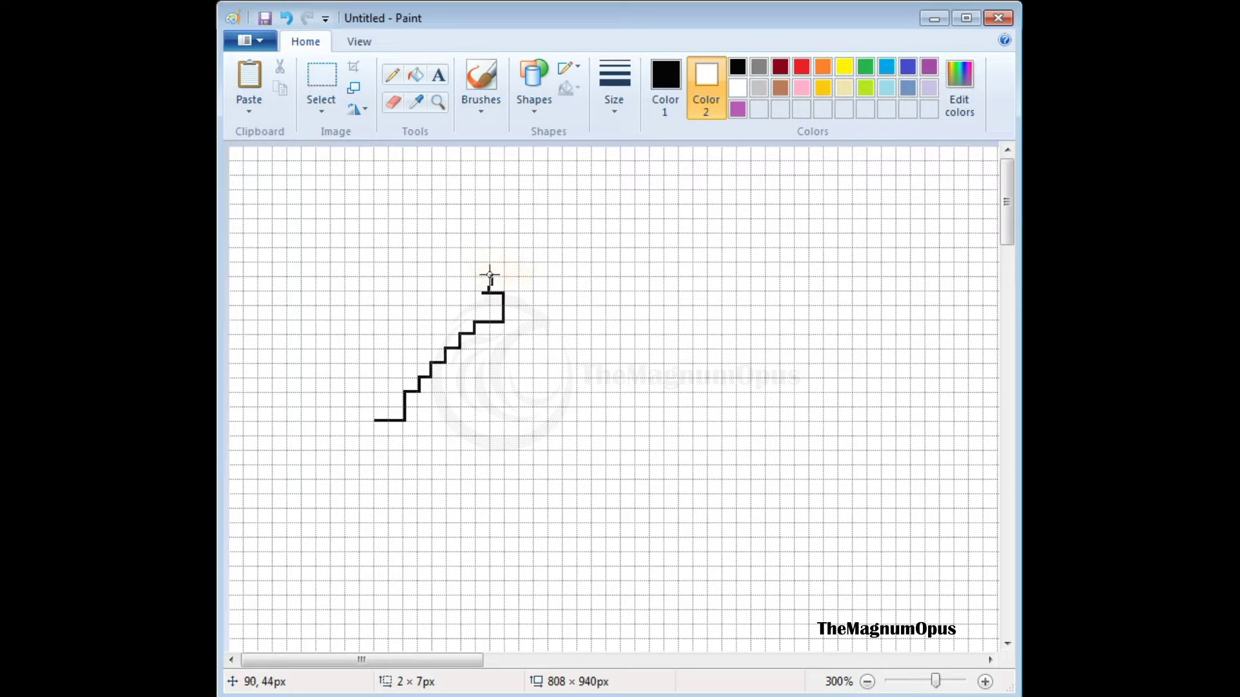
left_click_drag(488, 274, 461, 269)
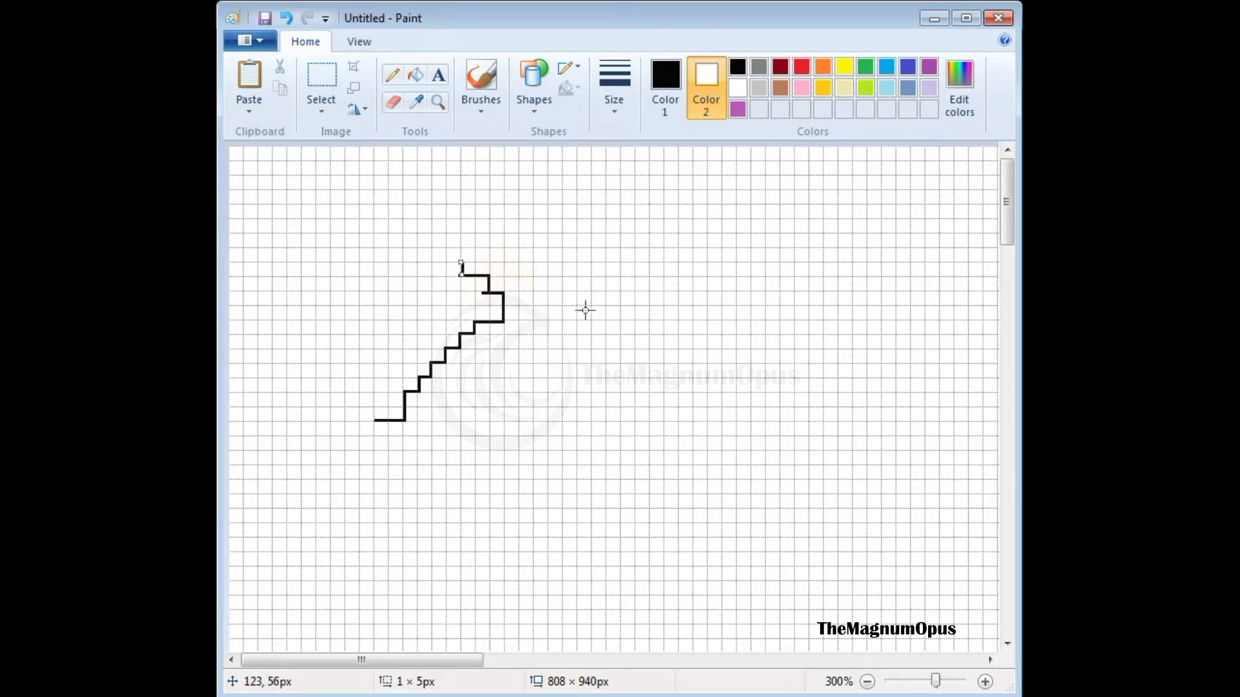
left_click_drag(458, 261, 429, 263)
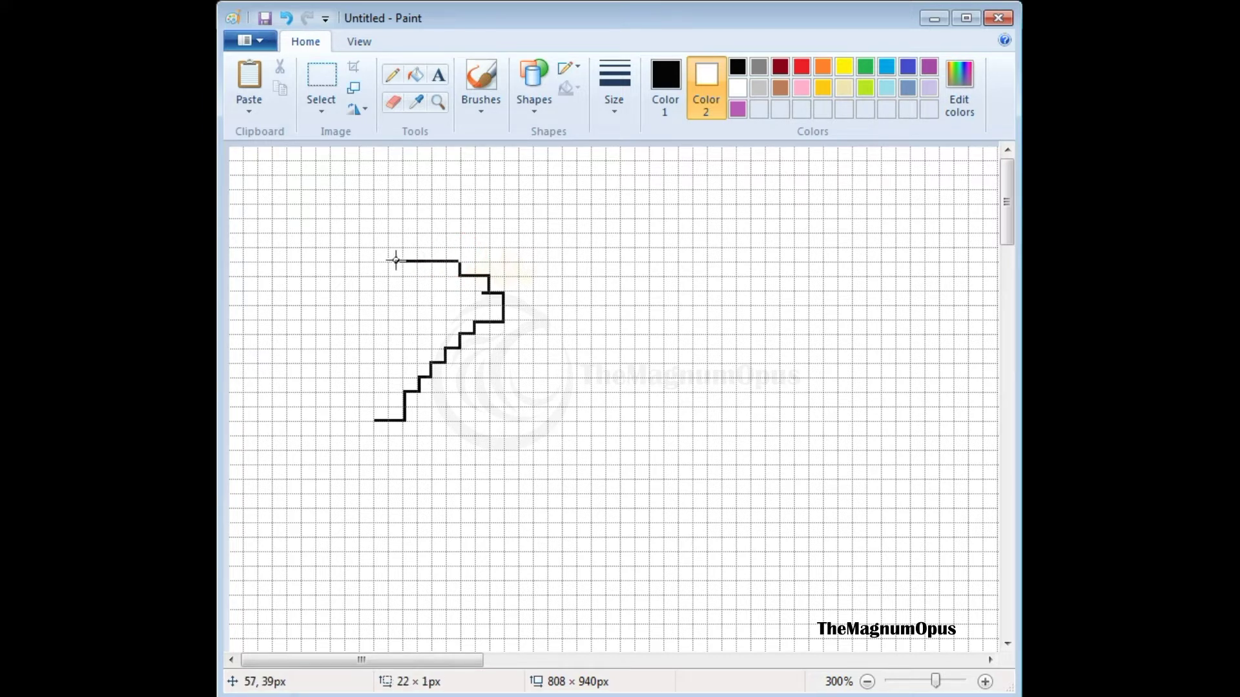
left_click(402, 261)
mouse_move(402, 275)
left_mouse_down()
mouse_move(379, 272)
mouse_move(354, 291)
mouse_move(360, 316)
mouse_move(343, 323)
mouse_move(343, 375)
mouse_move(363, 377)
mouse_move(373, 419)
left_mouse_up()
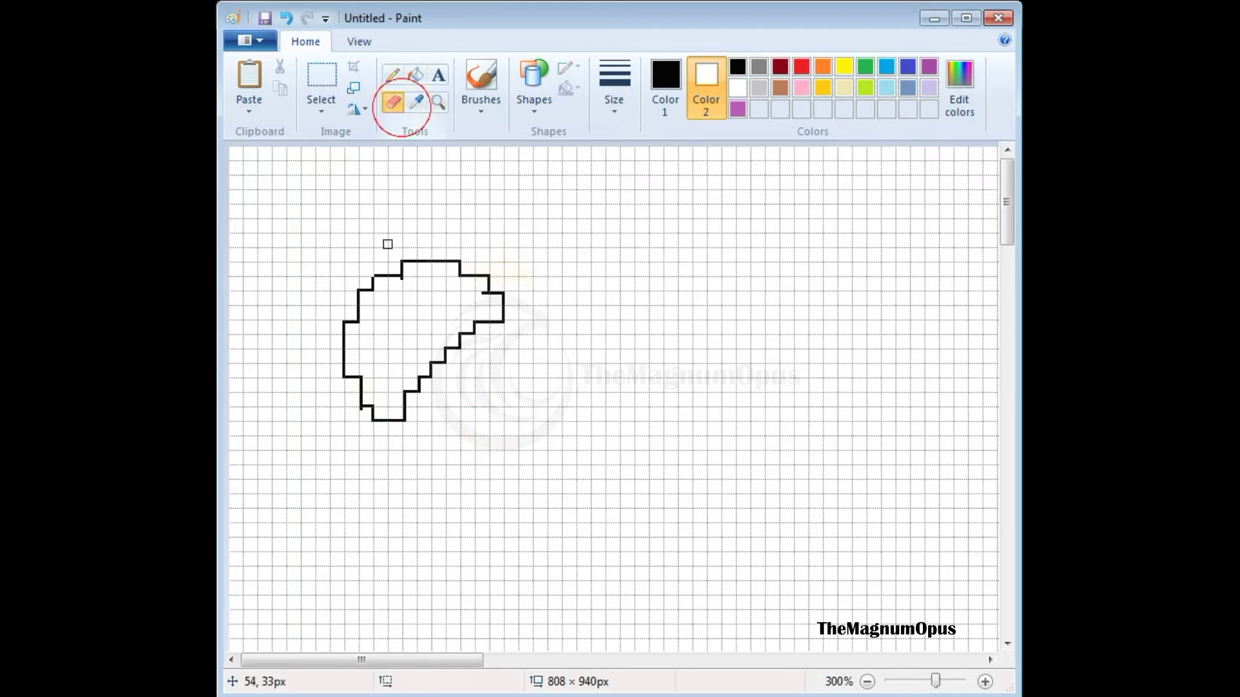
Step: Fill the ear outline with black using the Fill tool
left_click(415, 75)
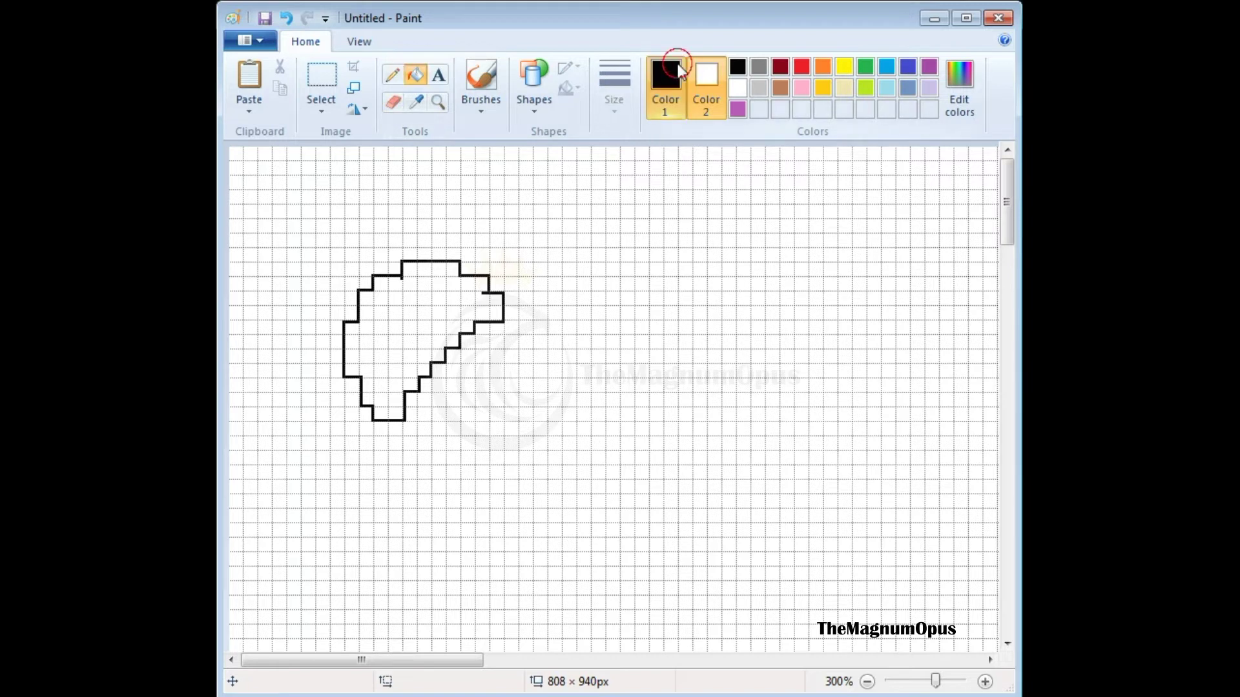
left_click(665, 84)
left_click(479, 281)
Step: Draw the top and right side of a stepped eye outline with straight lines below the ear, following the grid
left_click(540, 104)
left_click(526, 130)
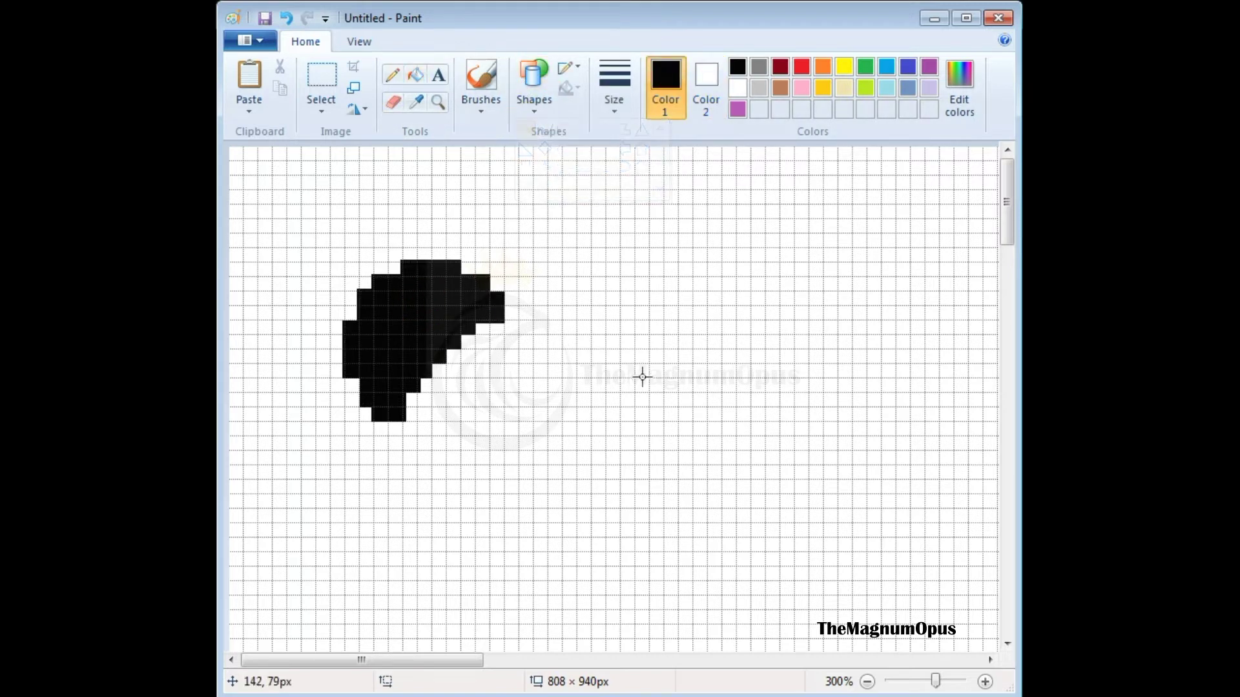
left_click_drag(431, 478, 435, 479)
left_click_drag(430, 478, 430, 453)
left_click_drag(429, 454, 447, 453)
mouse_move(446, 453)
left_mouse_down()
mouse_move(446, 437)
mouse_move(476, 435)
mouse_move(475, 421)
left_mouse_up()
left_click_drag(476, 420, 521, 420)
left_click_drag(520, 419, 520, 438)
mouse_move(521, 437)
left_mouse_down()
mouse_move(550, 437)
mouse_move(563, 522)
left_mouse_up()
Step: Close the eye outline with stepped lines along its left, bottom and lower-right edges, about 10 by 12 grid squares overall
mouse_move(416, 479)
left_mouse_down()
mouse_move(417, 565)
mouse_move(426, 553)
mouse_move(445, 565)
left_mouse_up()
mouse_move(447, 579)
left_mouse_down()
mouse_move(459, 578)
mouse_move(430, 566)
mouse_move(459, 578)
mouse_move(460, 597)
mouse_move(504, 597)
left_mouse_up()
key("ctrl+z")
mouse_move(549, 522)
left_mouse_down()
mouse_move(565, 522)
mouse_move(549, 554)
left_mouse_up()
left_click_drag(504, 596, 520, 565)
left_click_drag(520, 566, 549, 548)
left_click(533, 563)
left_click(394, 108)
Step: Add a small square and a shape of two merged rectangles as highlights inside the eye, and fill the surrounding eye black
left_click(534, 94)
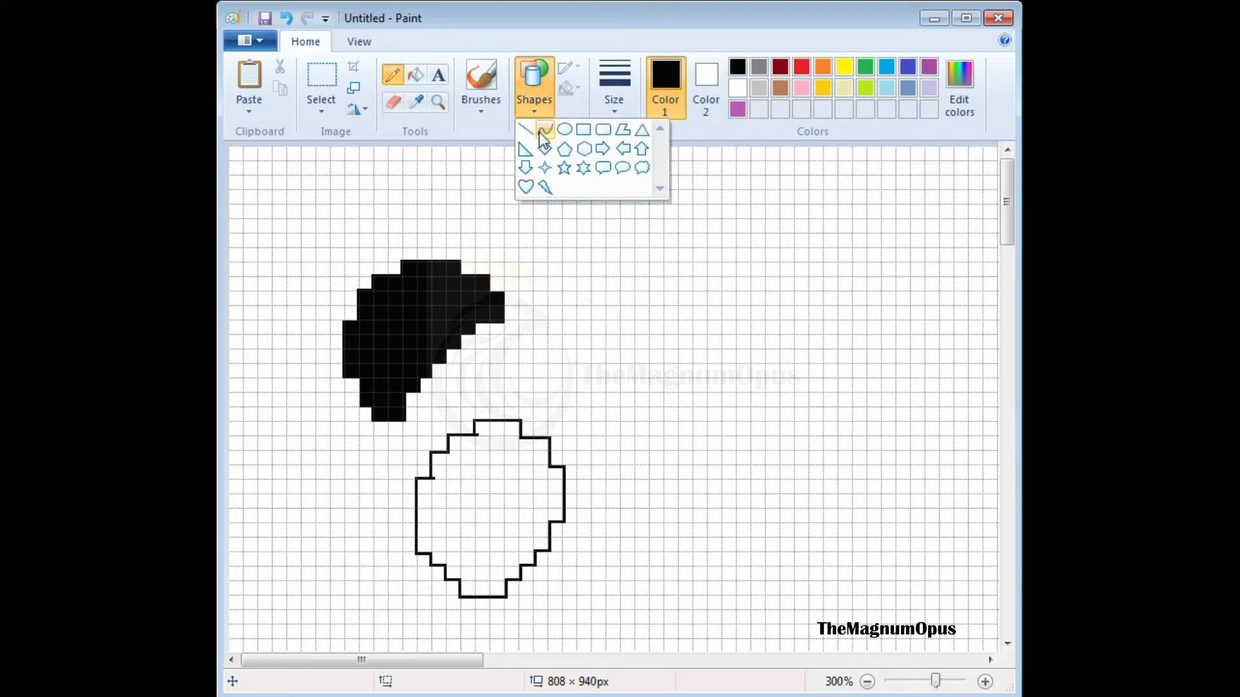
left_click(564, 130)
mouse_move(516, 464)
left_mouse_down()
mouse_move(533, 477)
mouse_move(493, 498)
mouse_move(506, 508)
mouse_move(492, 502)
mouse_move(534, 520)
left_mouse_up()
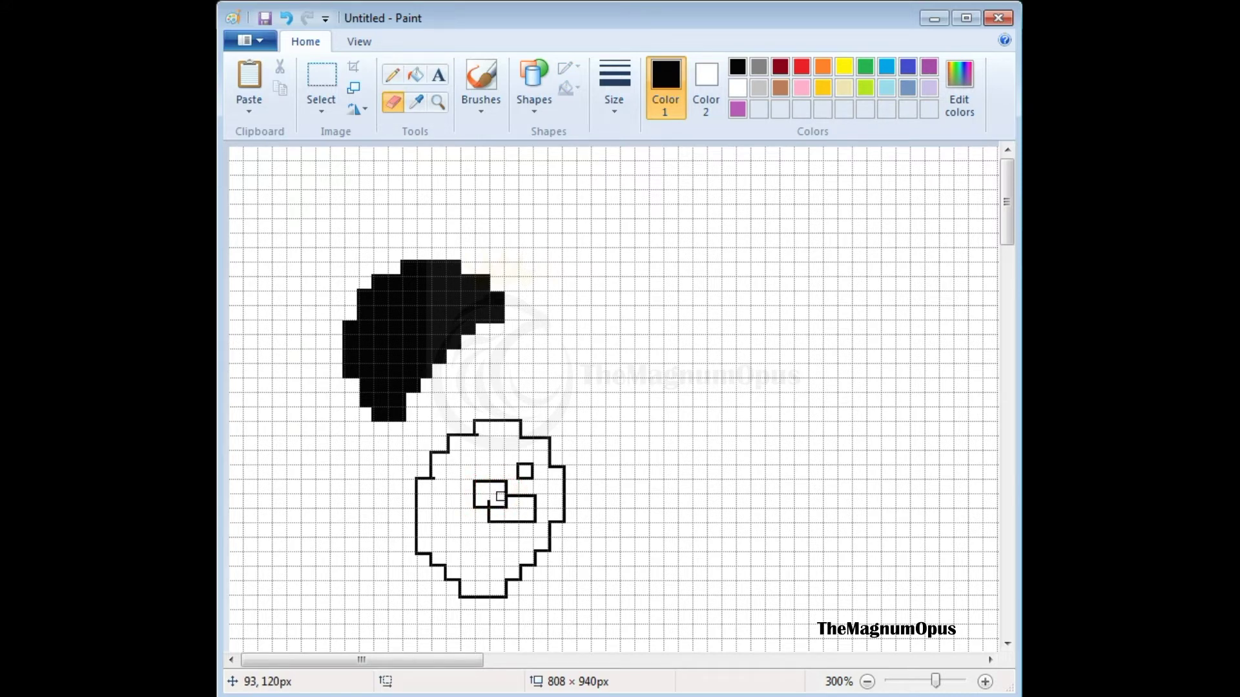
left_click_drag(504, 502, 493, 506)
left_click(418, 80)
left_click(493, 451)
Step: Select the finished ear and eye together and paste a copy of them
left_click(320, 81)
left_click_drag(327, 209, 574, 651)
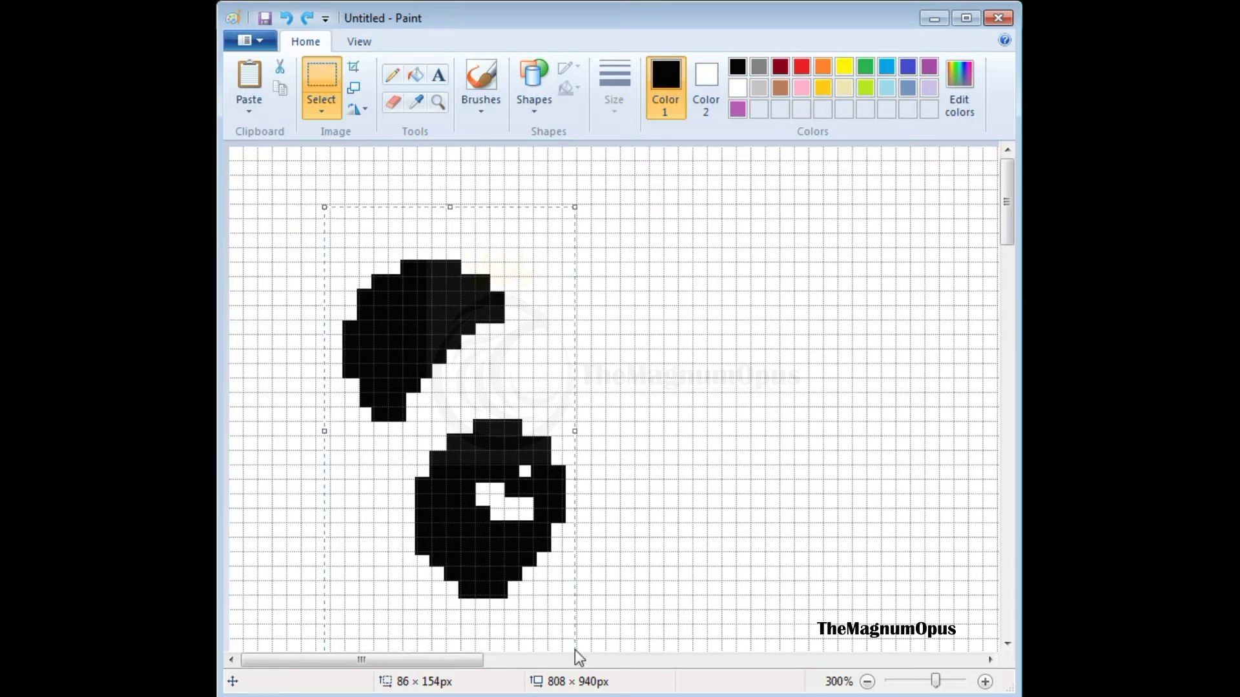
key("ctrl+c")
key("ctrl+v")
Step: Flip the pasted ear and eye horizontally and place them right of the originals, level with them, as the face's other half
right_click(374, 379)
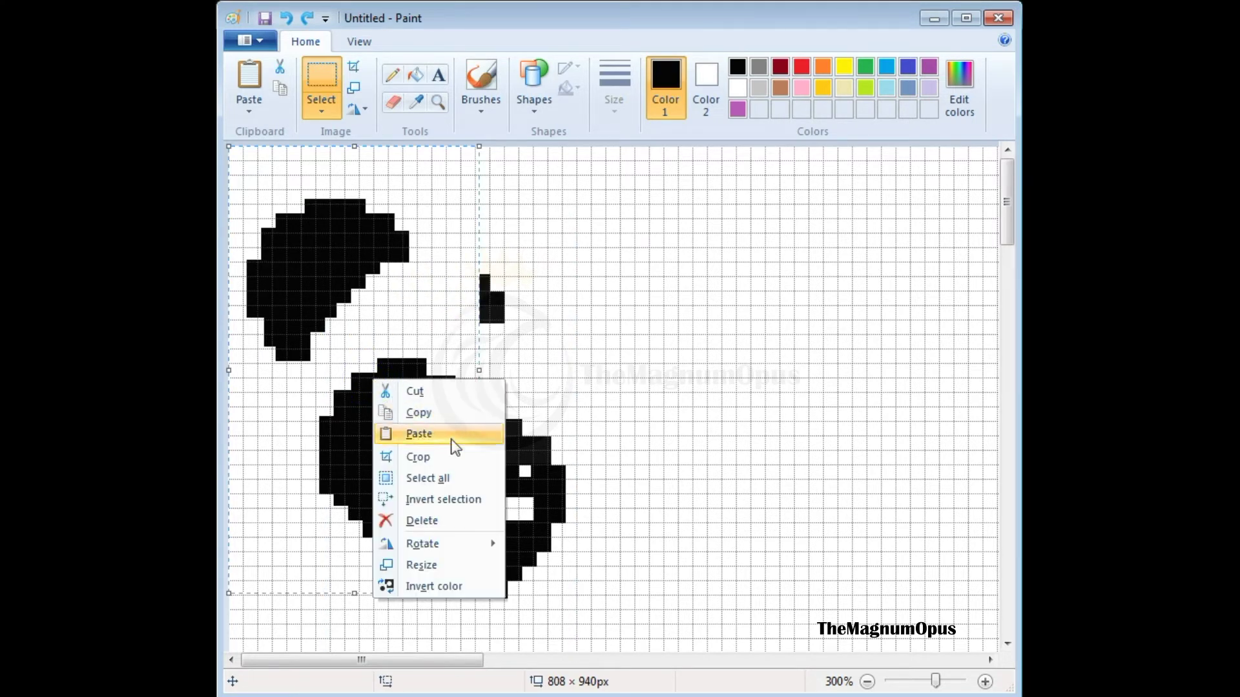
left_click(453, 544)
left_click(594, 631)
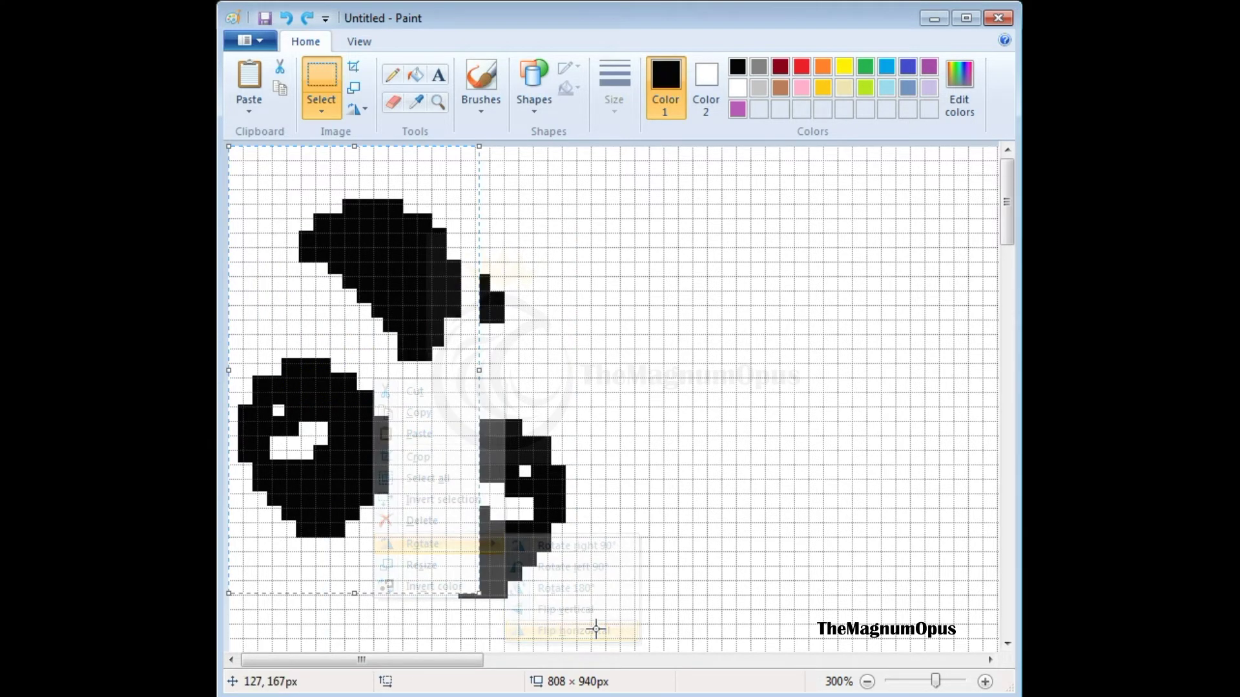
left_click_drag(396, 405, 791, 505)
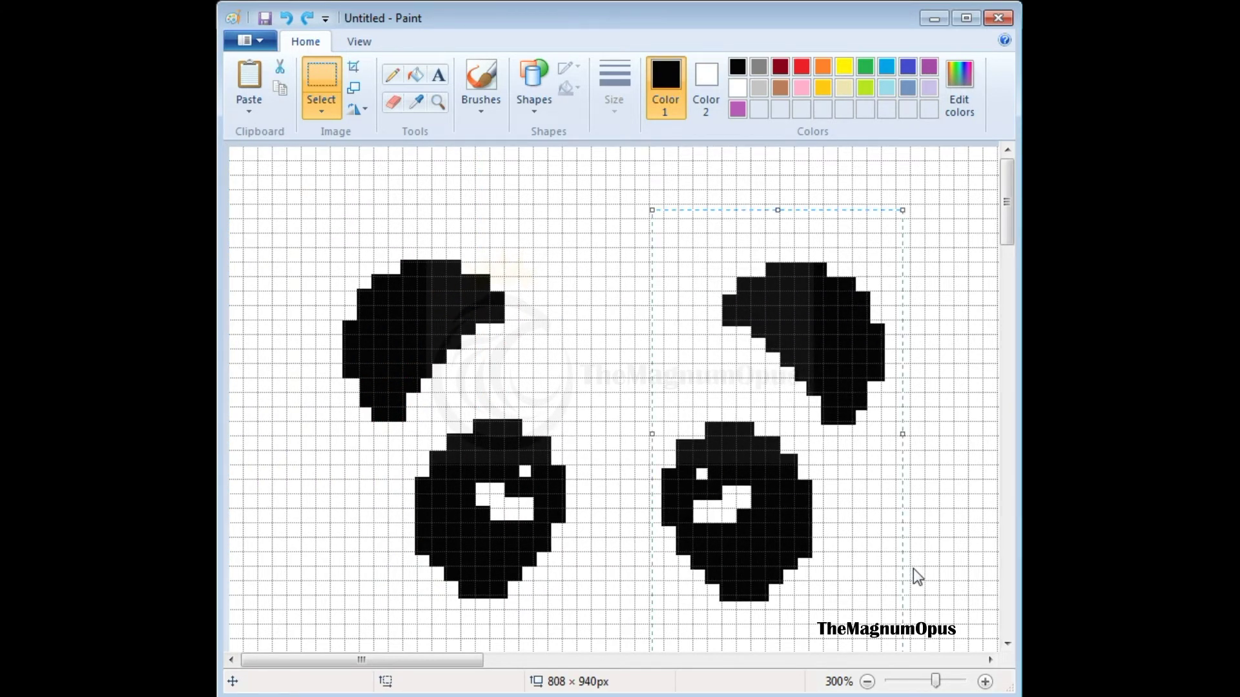
left_click(554, 194)
Step: Draw a rectangular nose about 5 by 3 grid squares between the lower ends of the eyes and fill it black
scroll(683, 467, "down", 3)
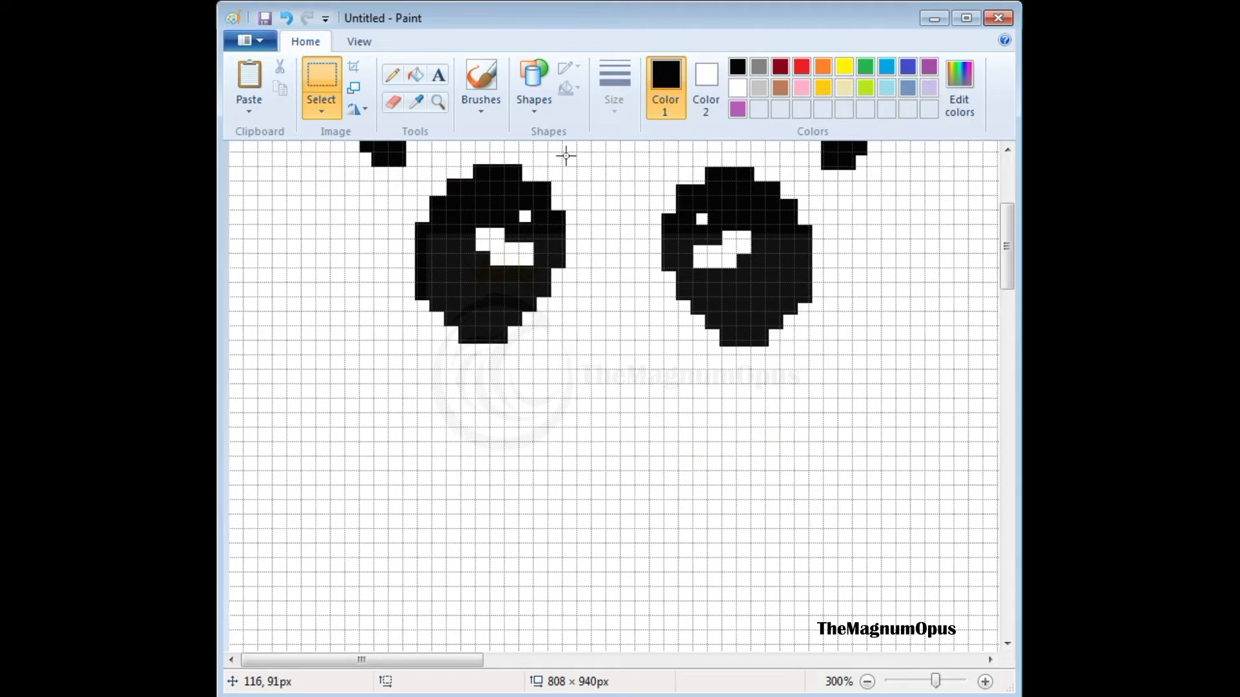
left_click(534, 104)
left_click(579, 131)
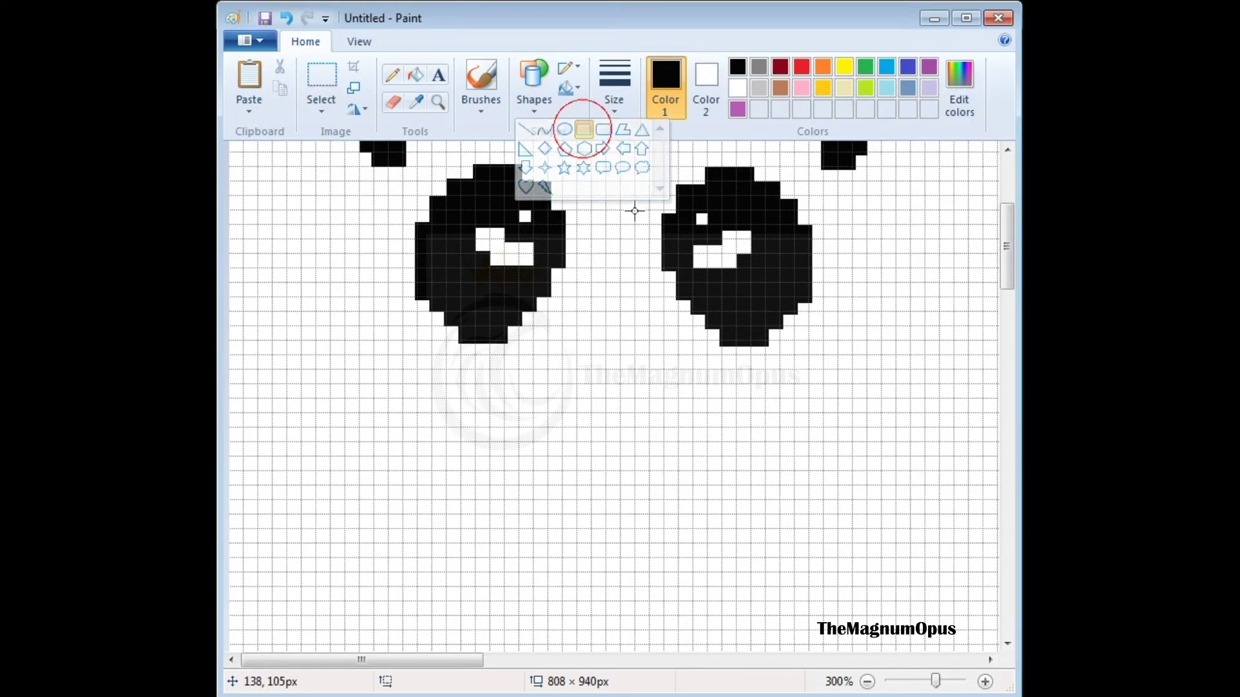
left_click_drag(574, 310, 648, 354)
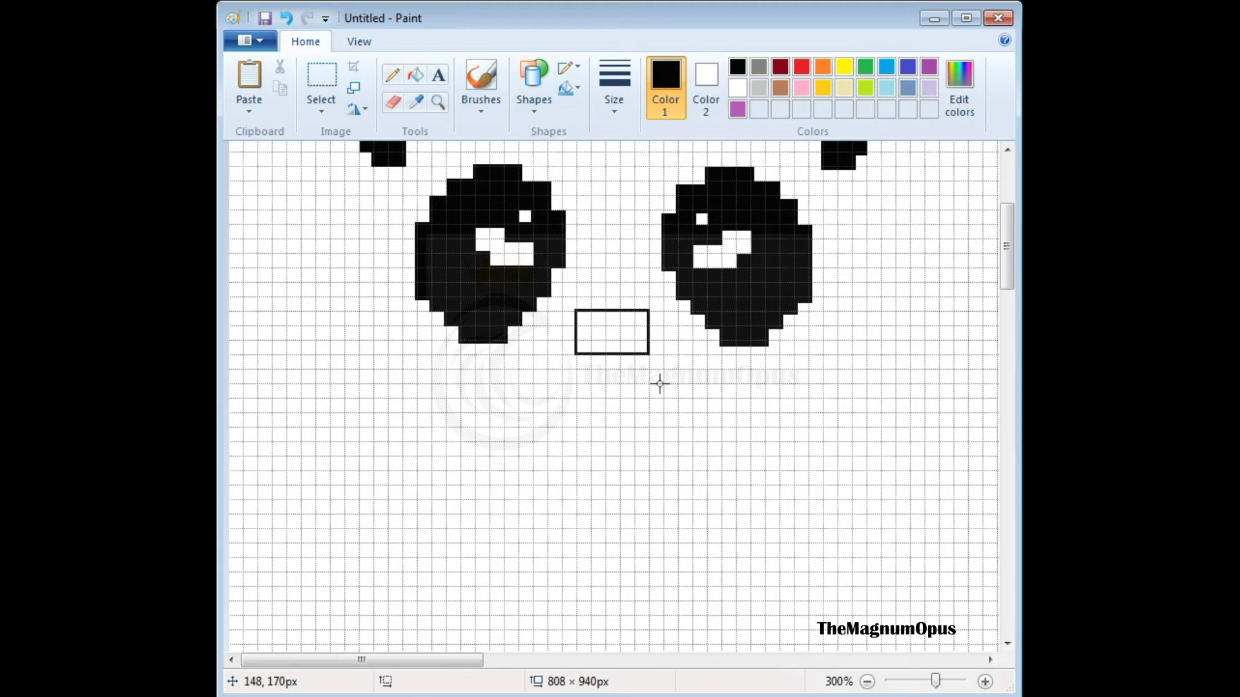
left_click(413, 77)
left_click(642, 325)
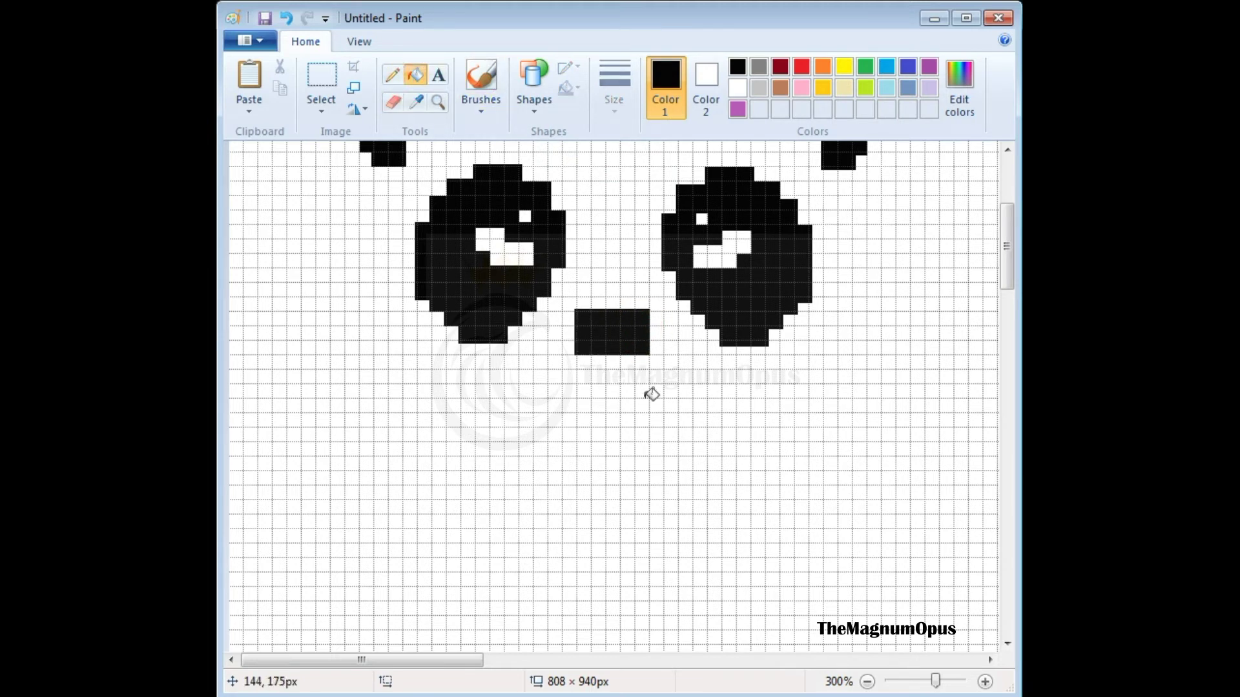
Step: Draw a rectangle about 3 grid squares wide, centred over the nose's lower edge and extending one square below it
left_click(532, 94)
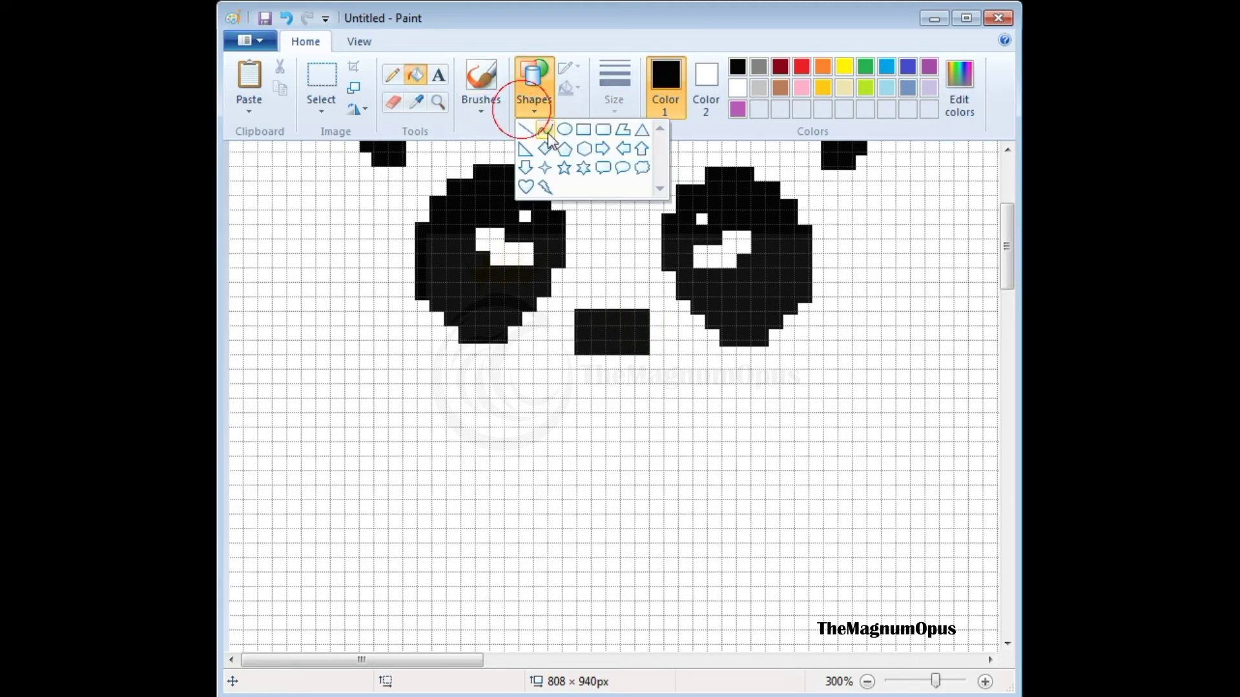
left_click(578, 130)
left_click_drag(590, 342, 634, 368)
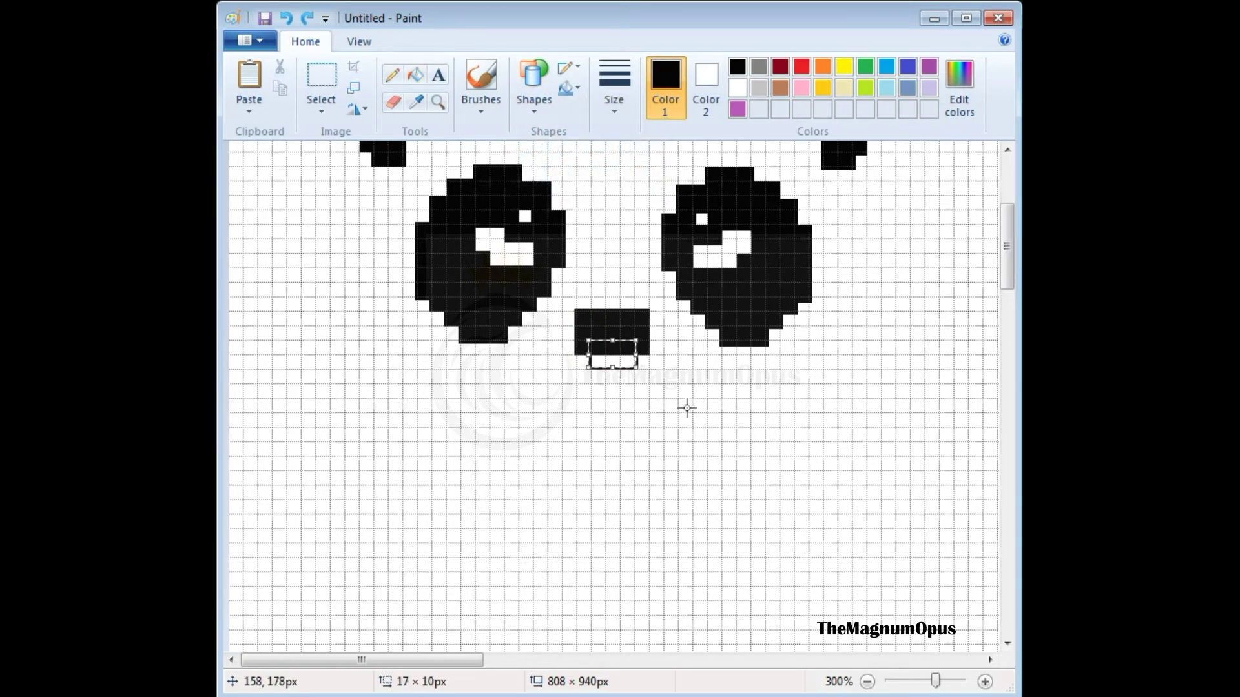
left_click(667, 415)
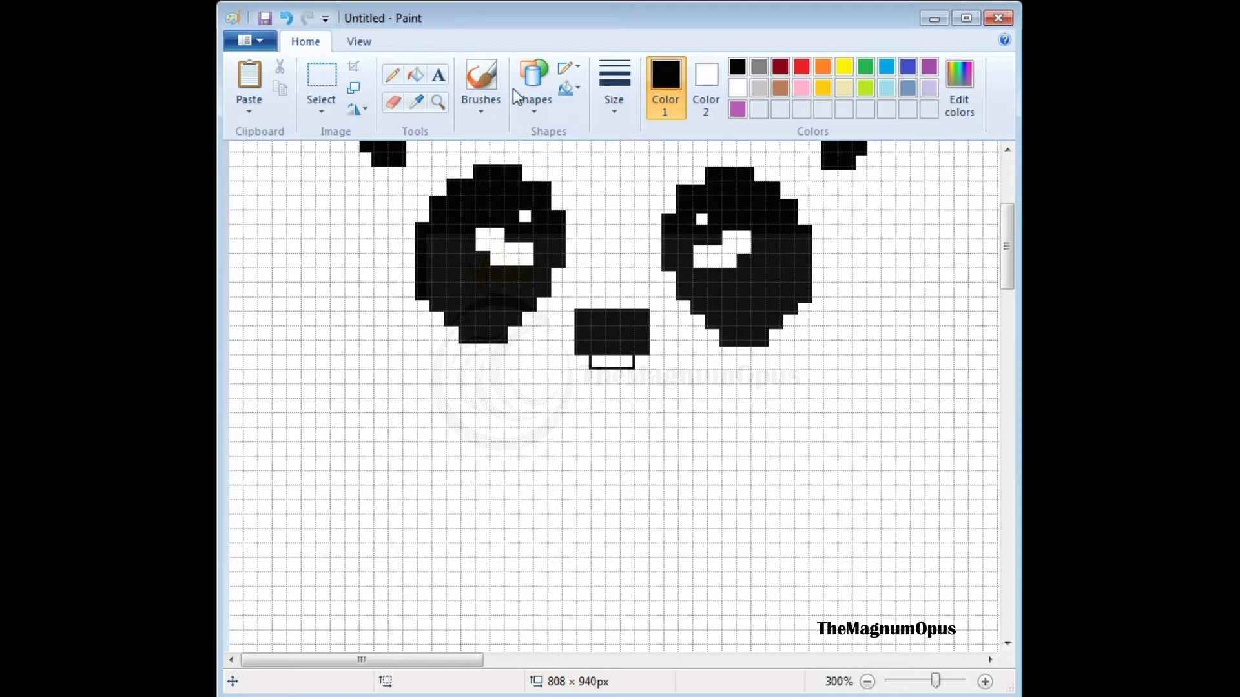
Step: Draw two mouth rectangles, each about 2 by 1 grid squares, diagonally below the lower corners of the small rectangle under the nose
left_click(536, 102)
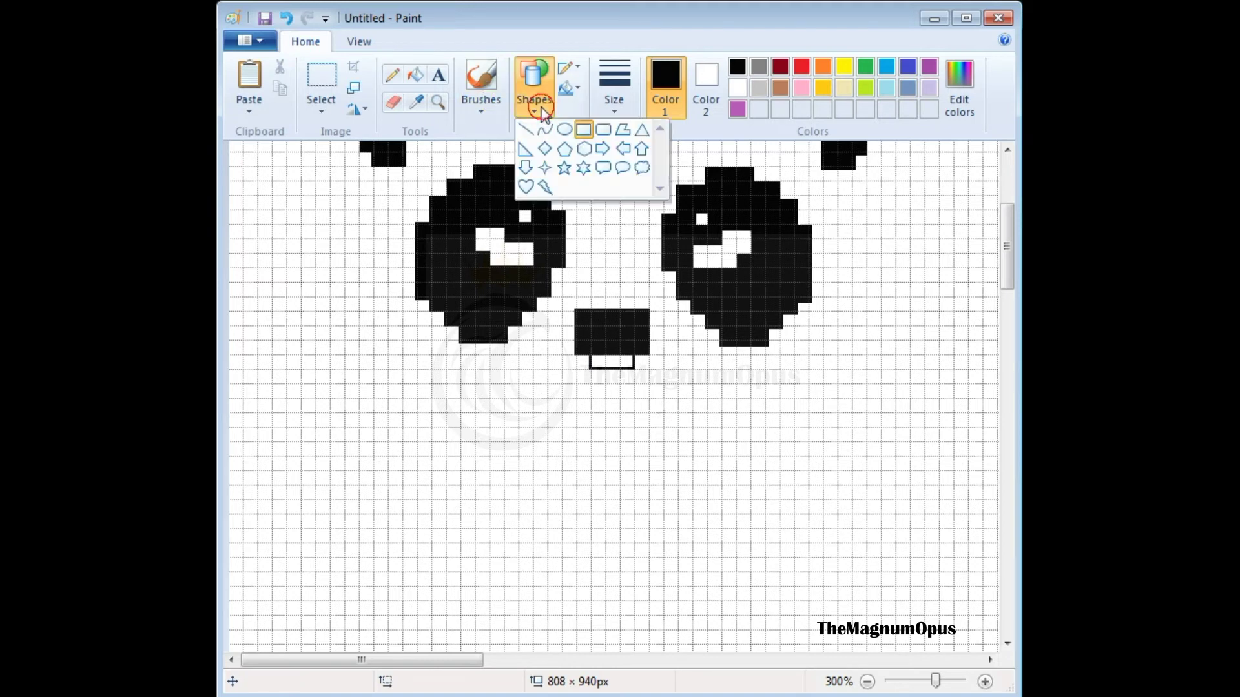
left_click(583, 129)
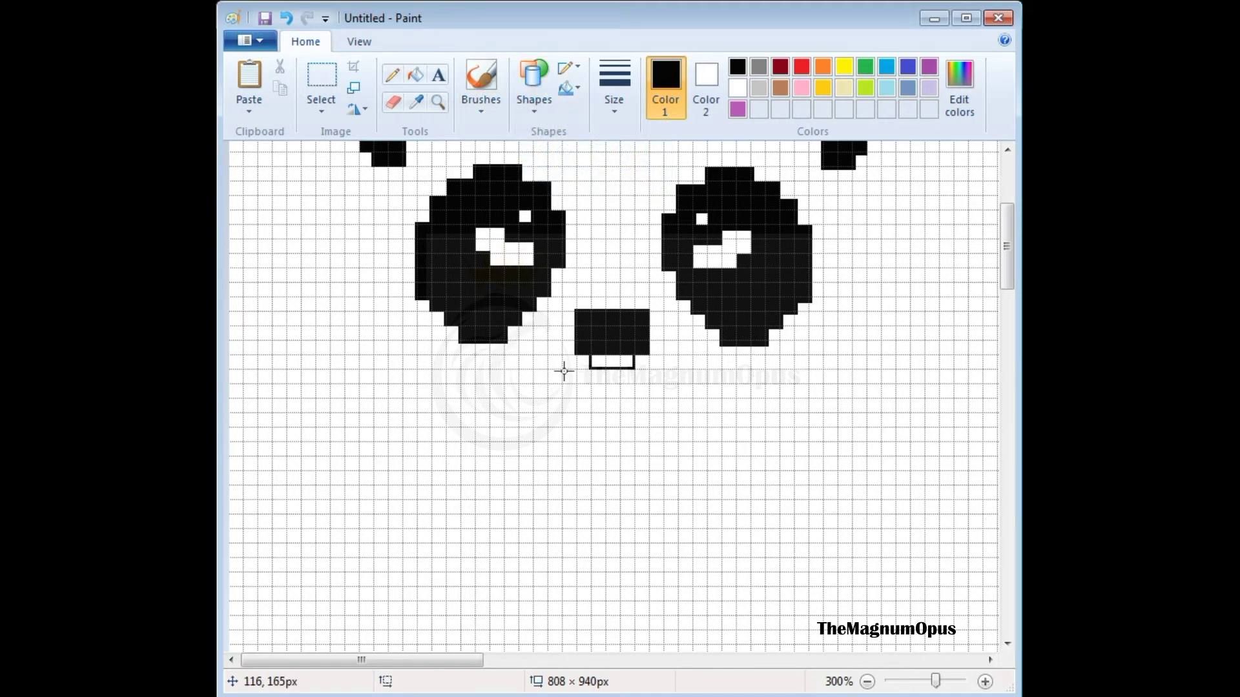
left_click_drag(560, 368, 592, 382)
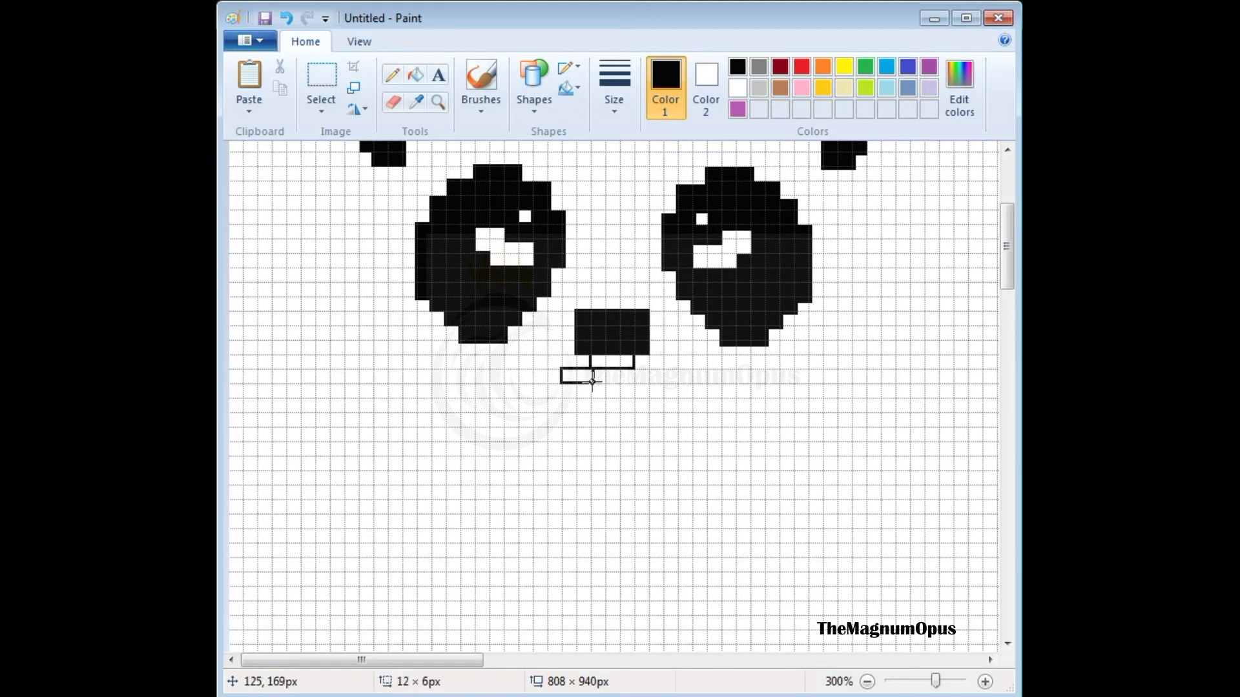
left_click(614, 418)
left_click_drag(632, 368, 663, 381)
left_click_drag(663, 382, 664, 382)
left_click(701, 425)
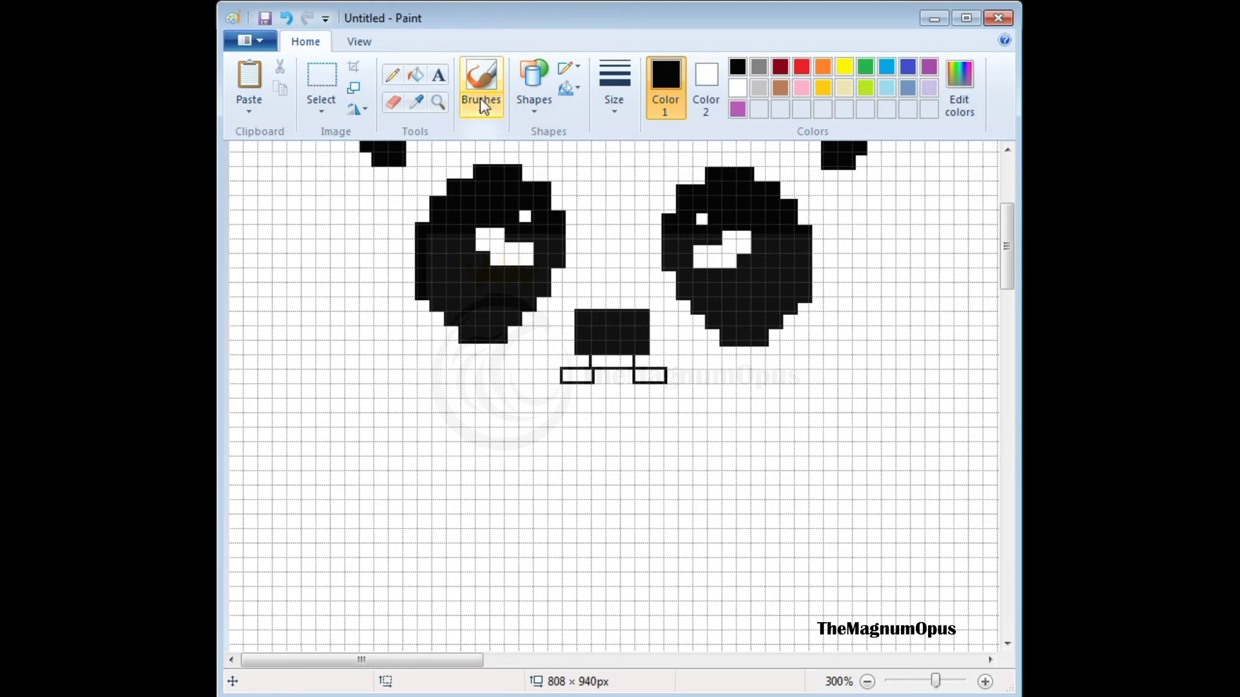
Step: Fill the small rectangle under the nose and both mouth rectangles with black
left_click(415, 75)
left_click(610, 362)
left_click(583, 374)
left_click(647, 375)
Step: Hide the gridlines and show the canvas at 100% zoom
scroll(698, 374, "down", 1)
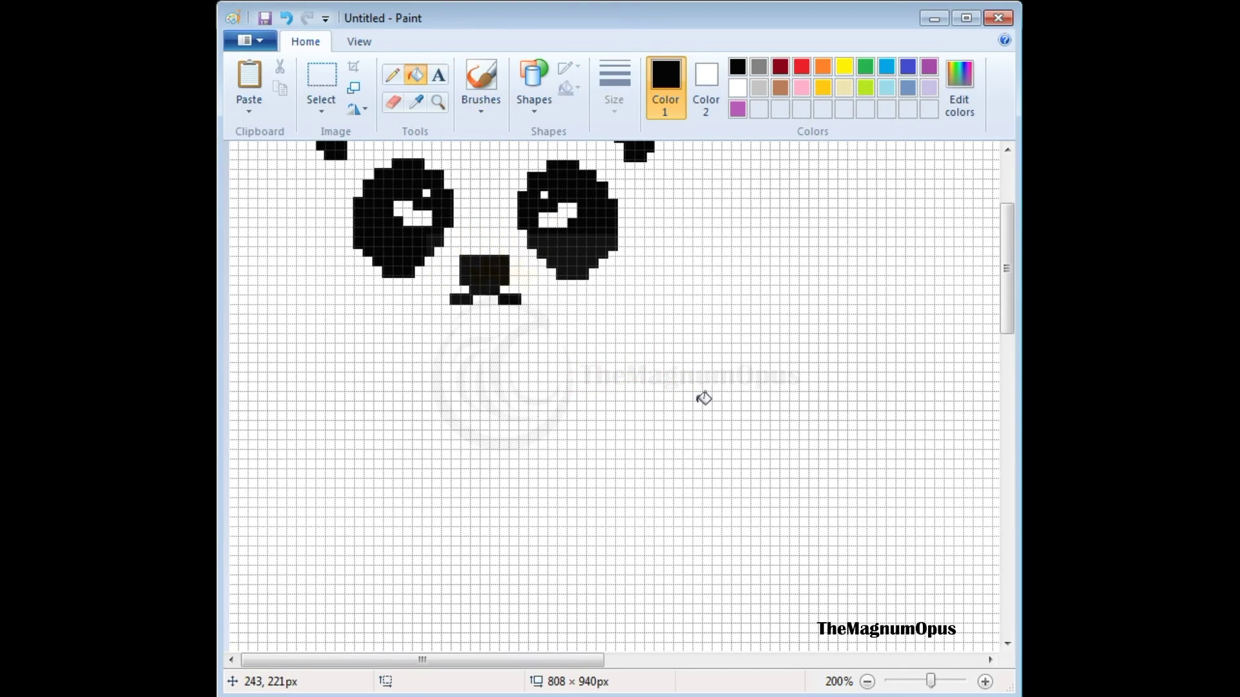
scroll(704, 397, "up", 3)
left_click(360, 41)
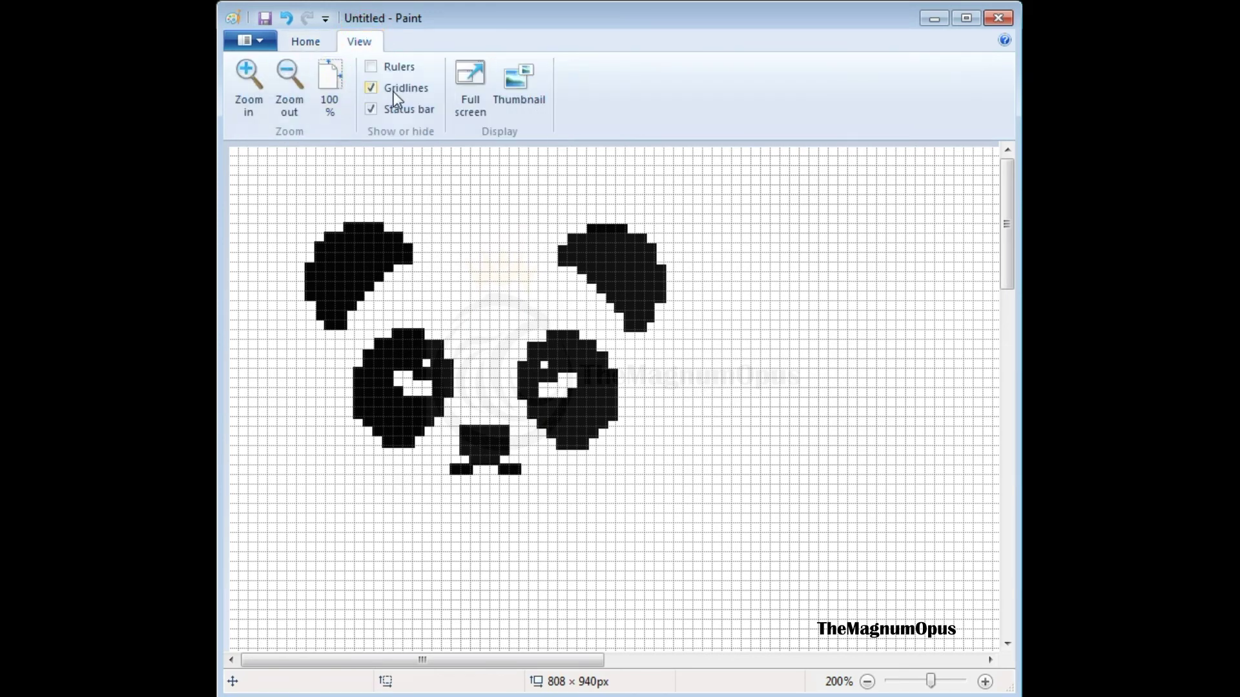
left_click(373, 88)
left_click(289, 87)
Step: Select the whole panda face and move it toward the centre of the visible canvas
left_click(305, 42)
left_click(321, 84)
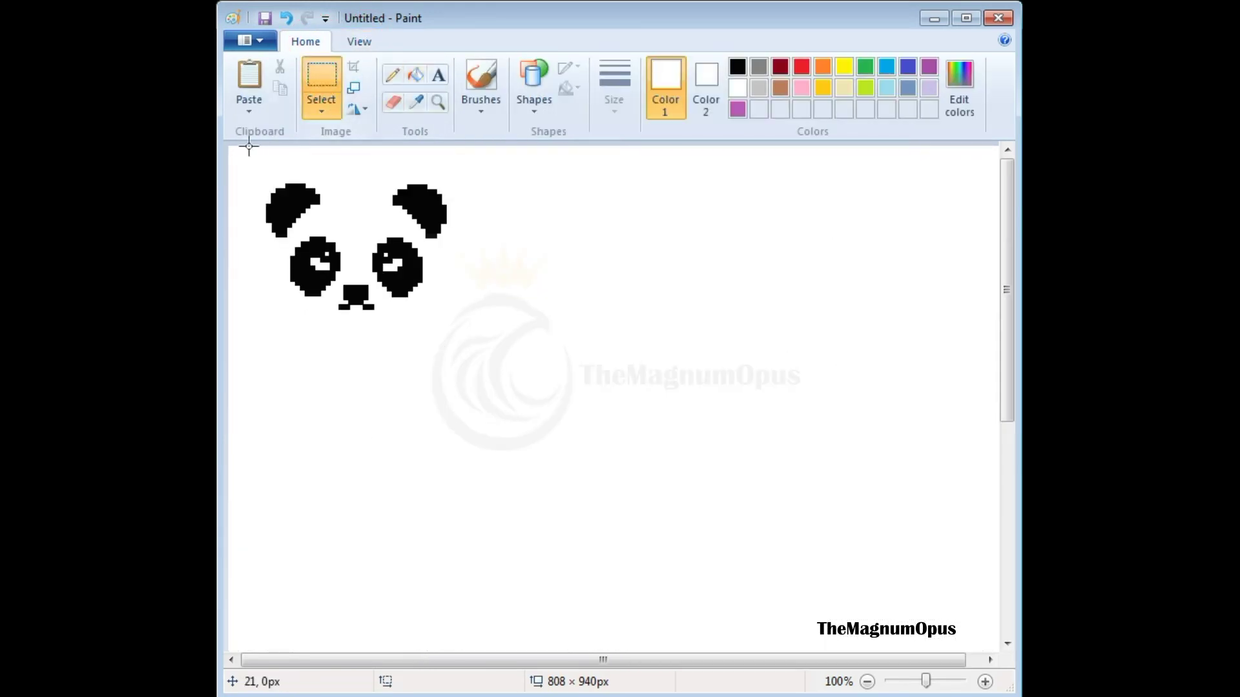
left_click_drag(246, 152, 471, 352)
left_click_drag(355, 258, 545, 371)
Step: Stretch the selected panda face in both directions to about 464 × 406 px, keep it centred, and deselect it
left_click_drag(546, 467, 550, 528)
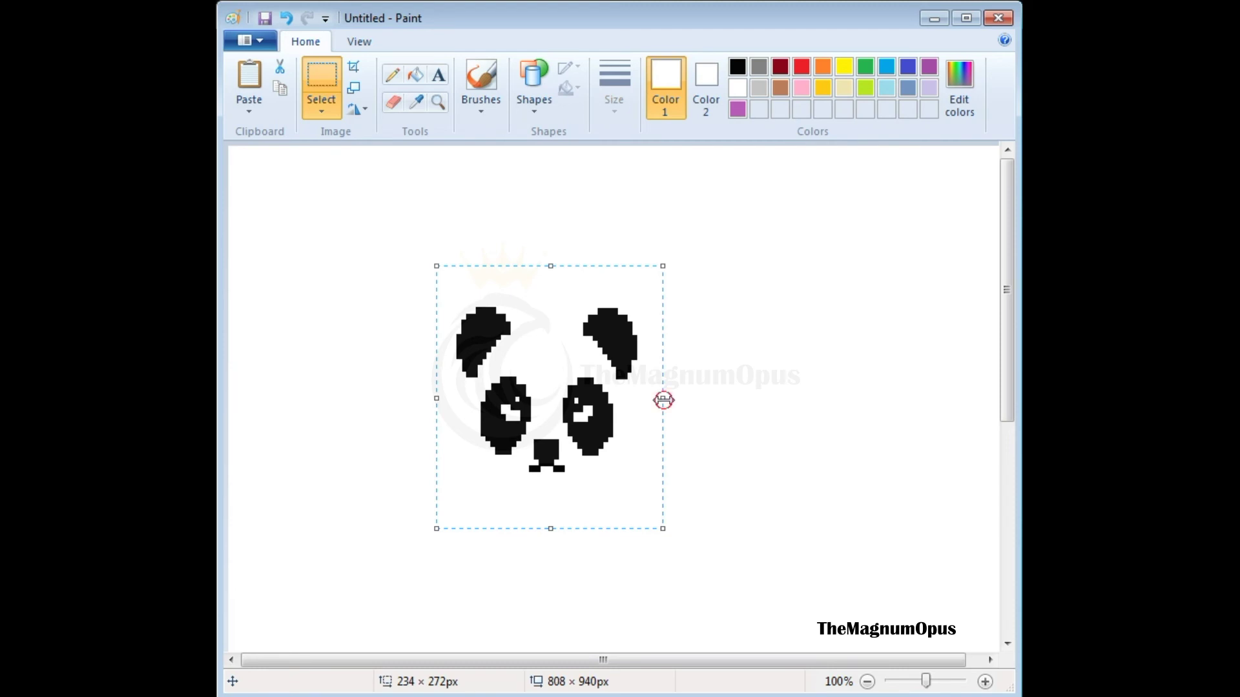
left_click_drag(663, 401, 807, 398)
left_click_drag(436, 398, 386, 399)
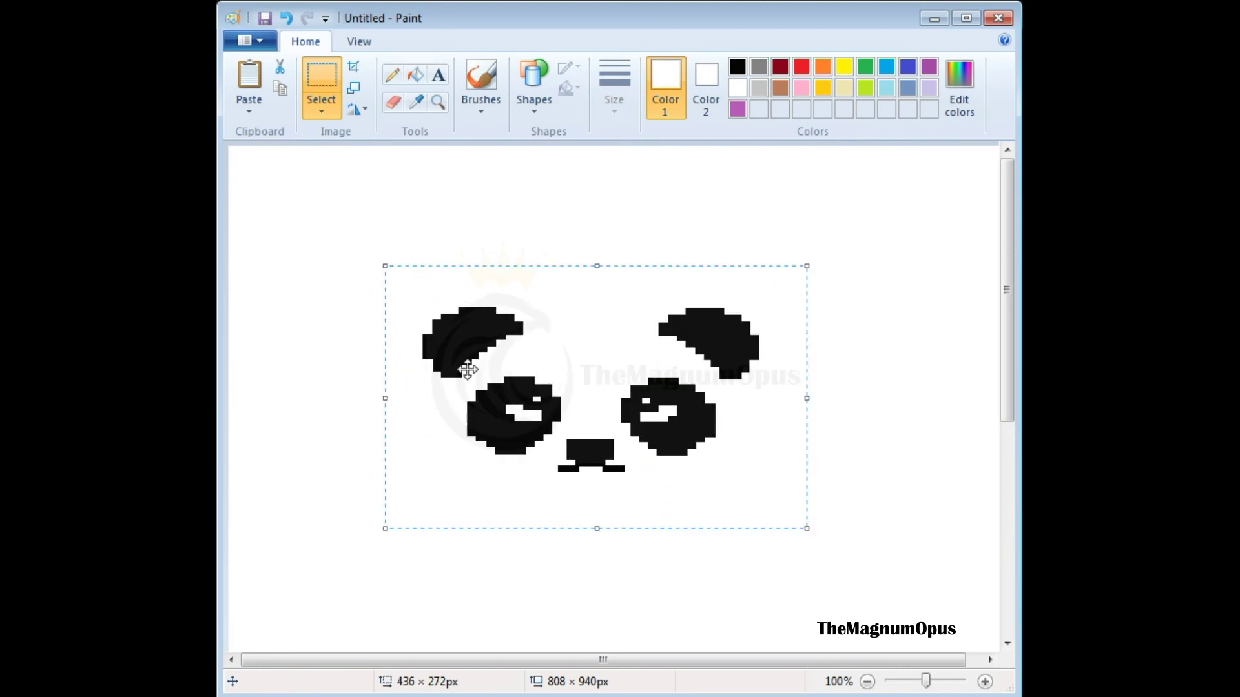
left_click_drag(597, 264, 594, 202)
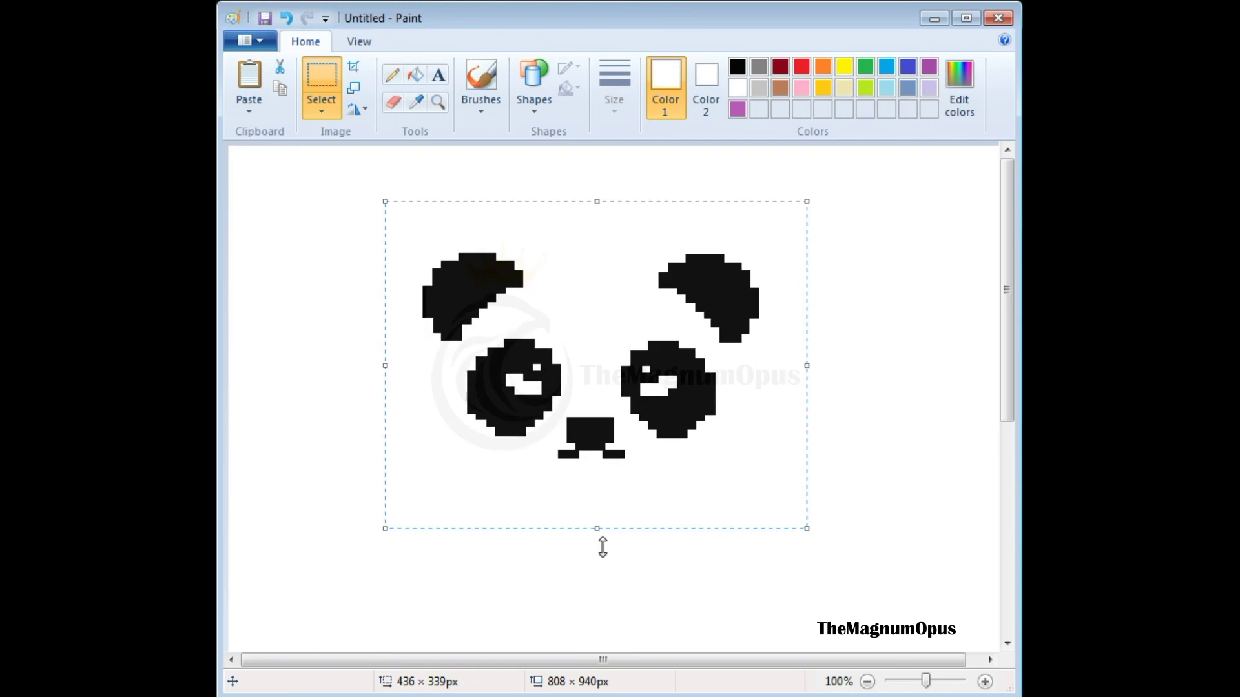
left_click_drag(592, 526, 581, 581)
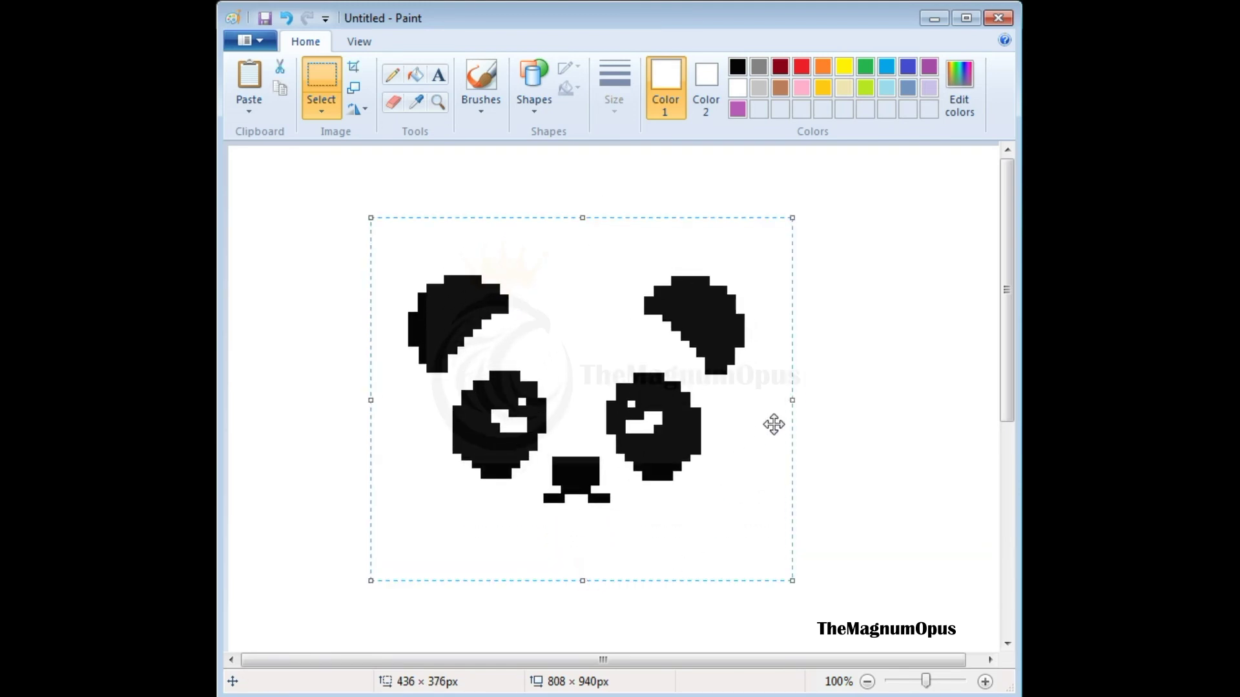
left_click_drag(792, 400, 819, 400)
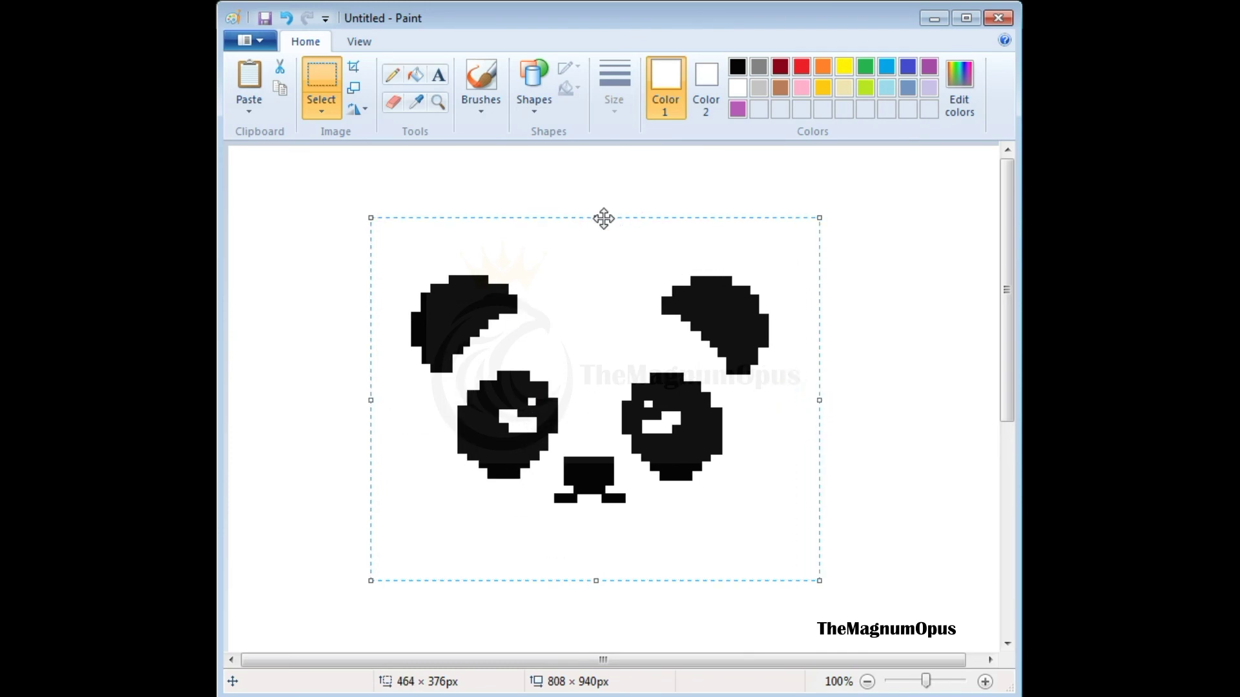
left_click_drag(593, 217, 594, 188)
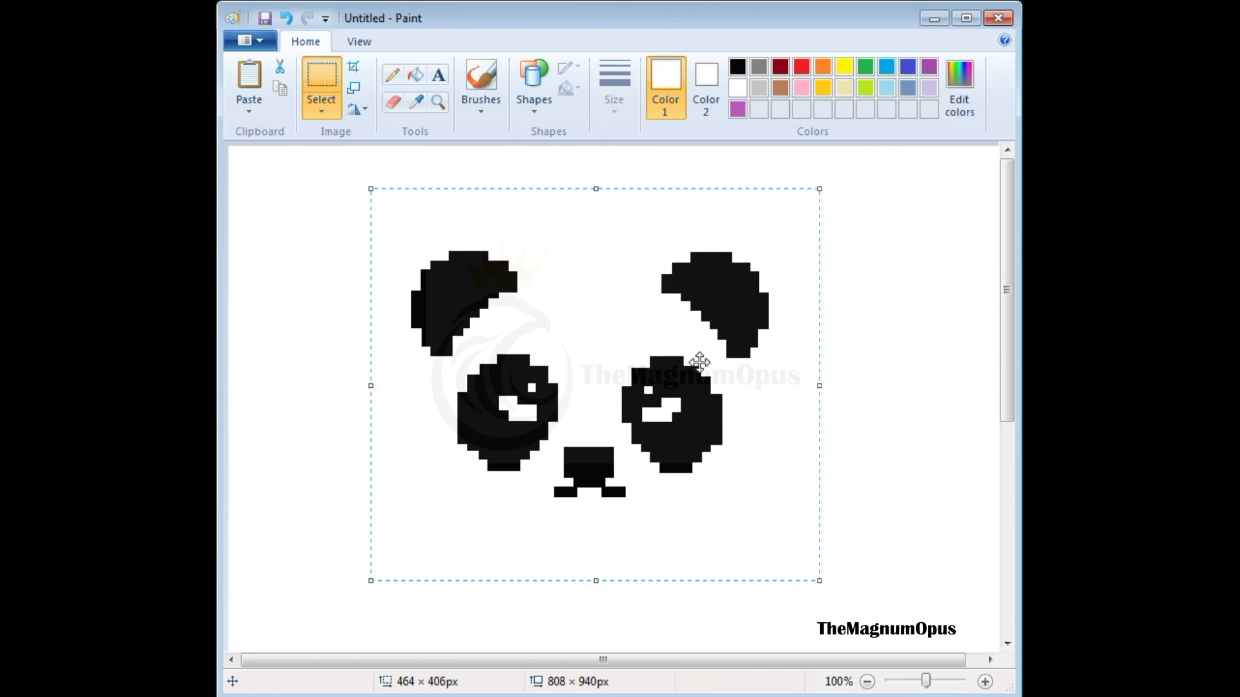
left_click(908, 487)
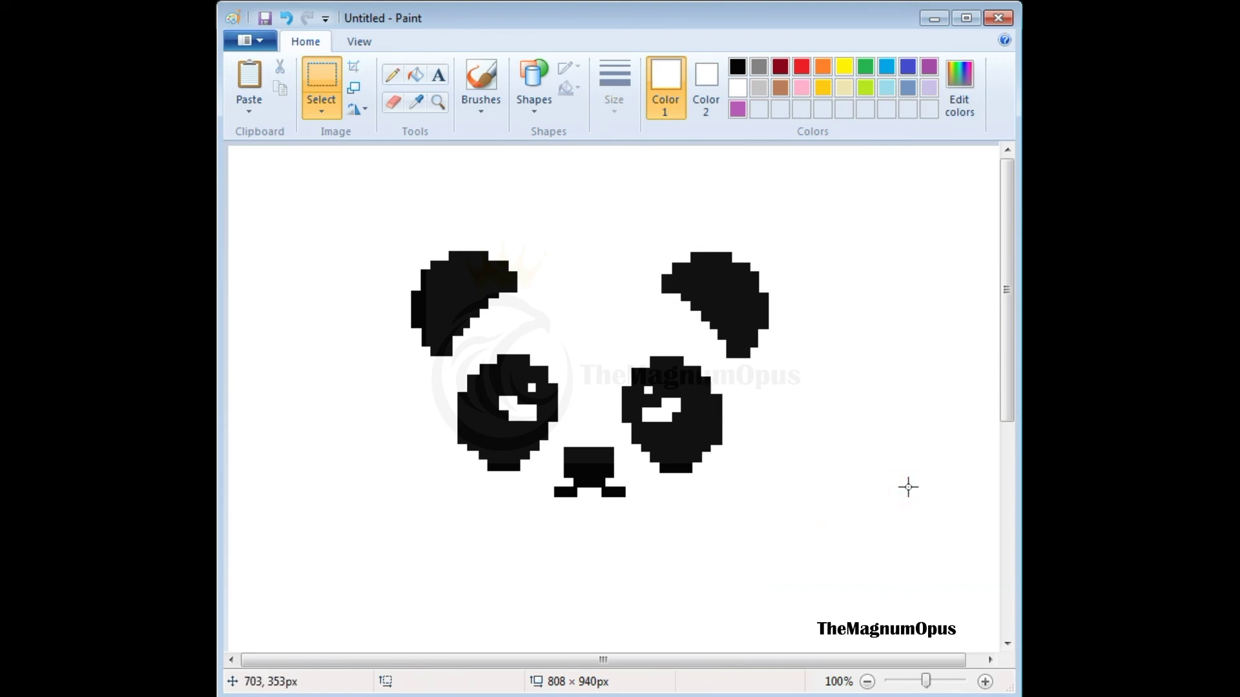